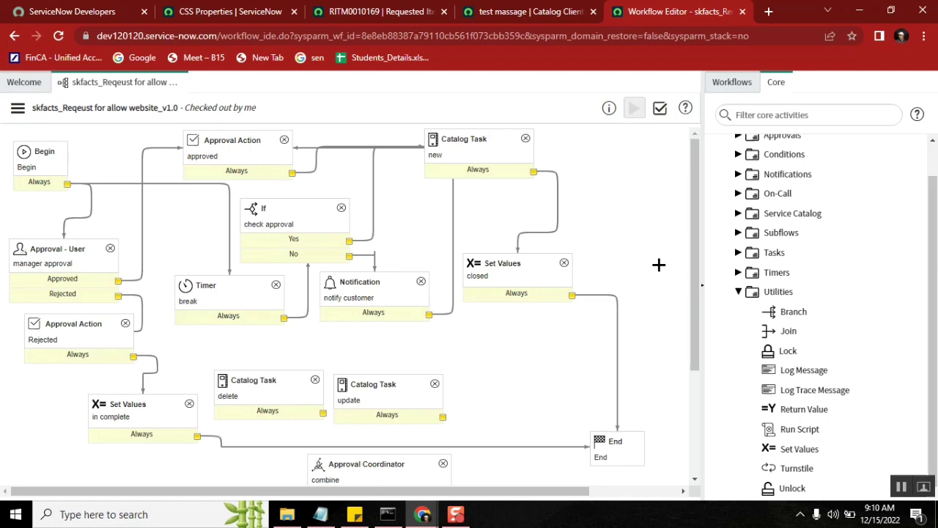
- Return to the RITM0010169 requested item record
left_click(392, 9)
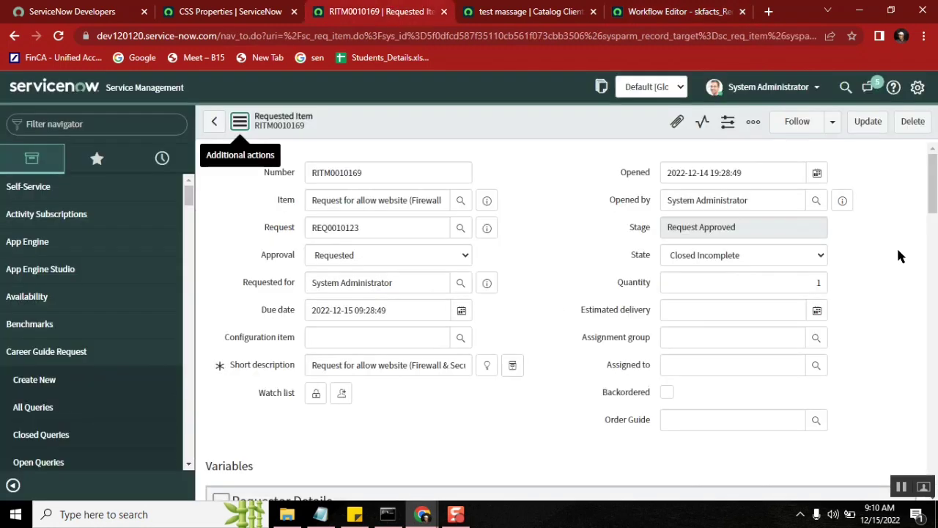
left_click_drag(934, 205, 935, 447)
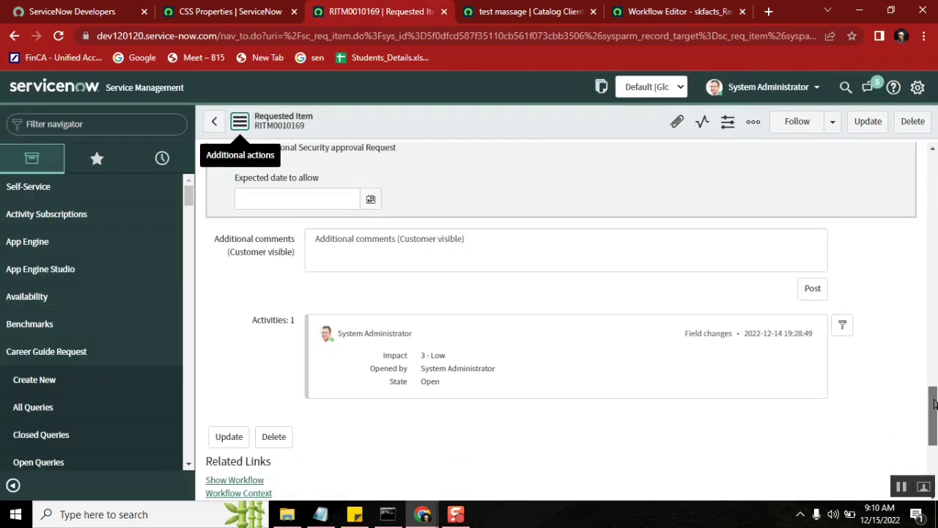